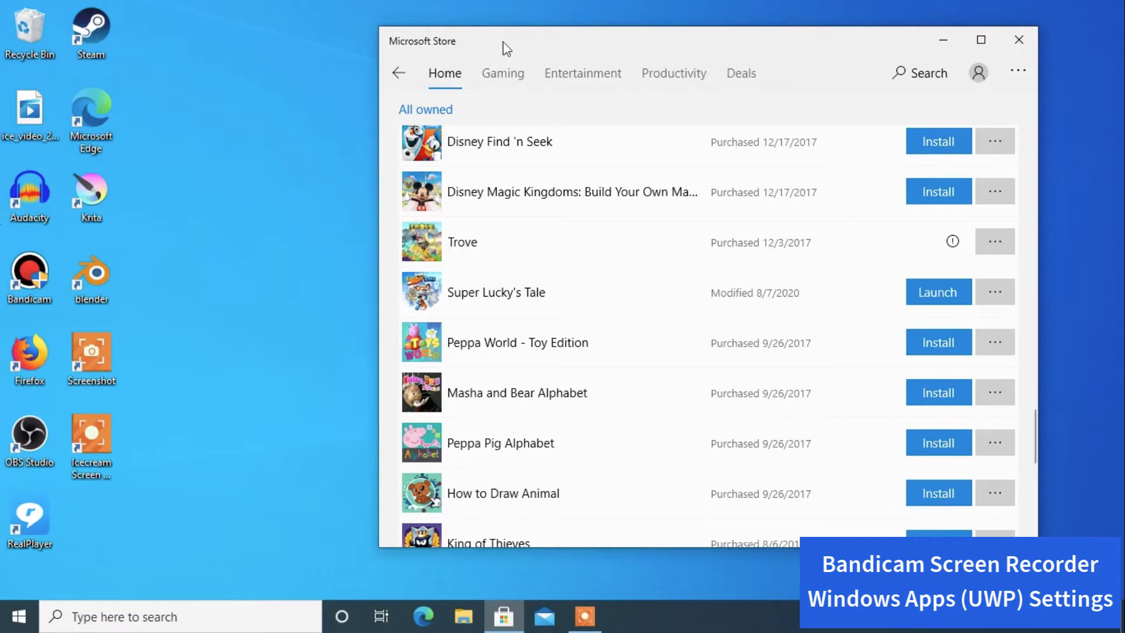
Shift the Microsoft Store library window right and launch Bandicam from its desktop icon
drag(505, 44, 578, 46)
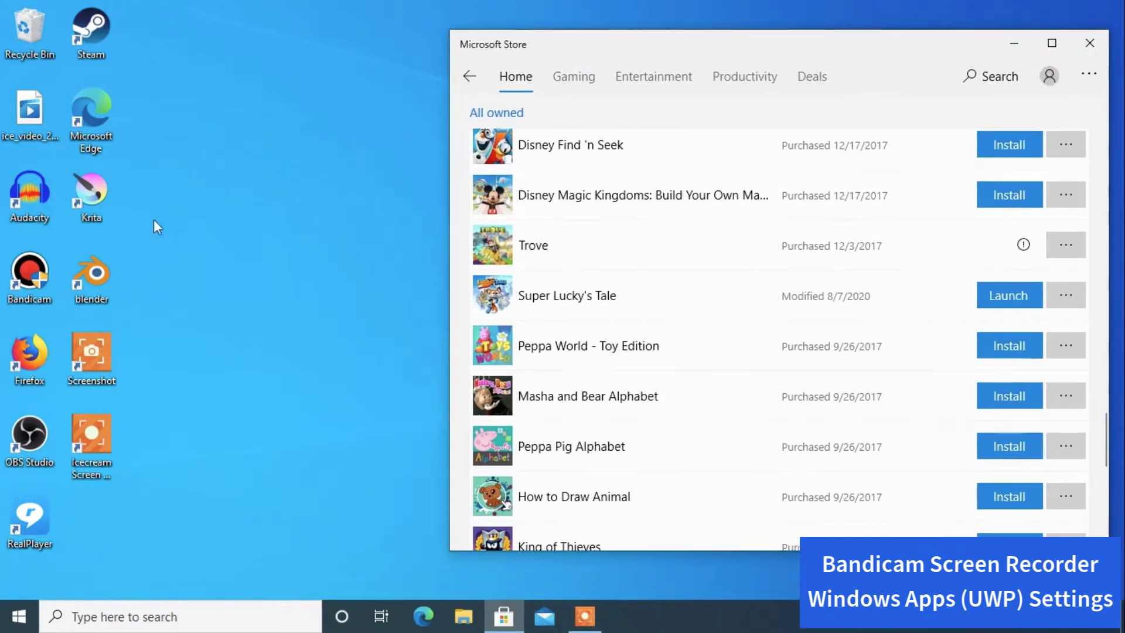
double_click(30, 273)
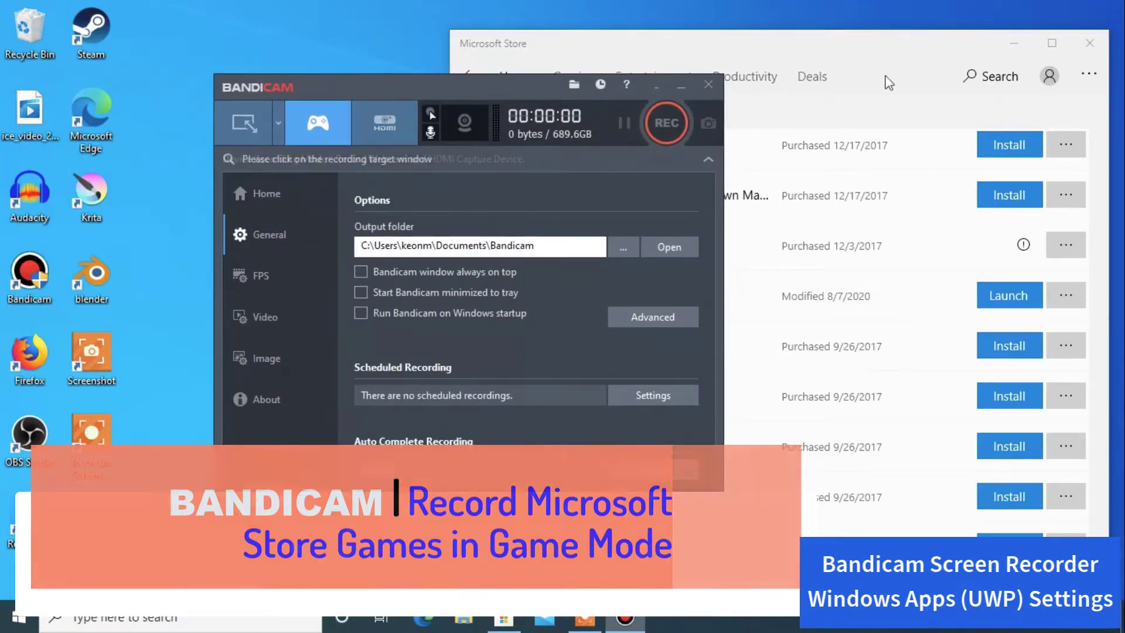
Minimize the Microsoft Store window and move Bandicam to the right
click(1015, 58)
click(1013, 44)
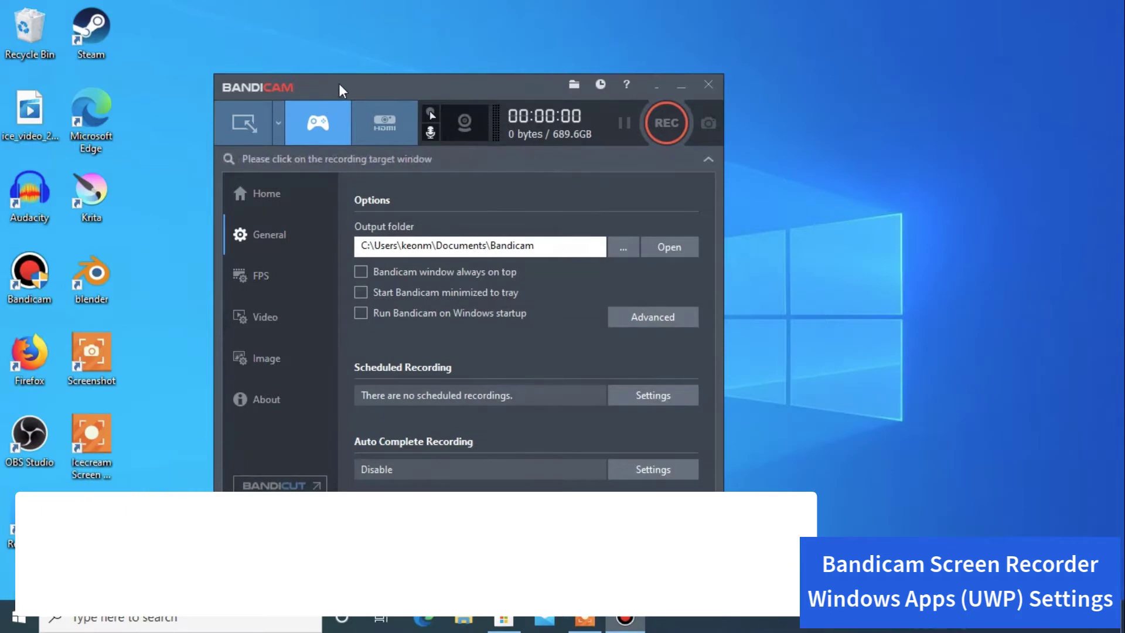
drag(340, 86, 400, 87)
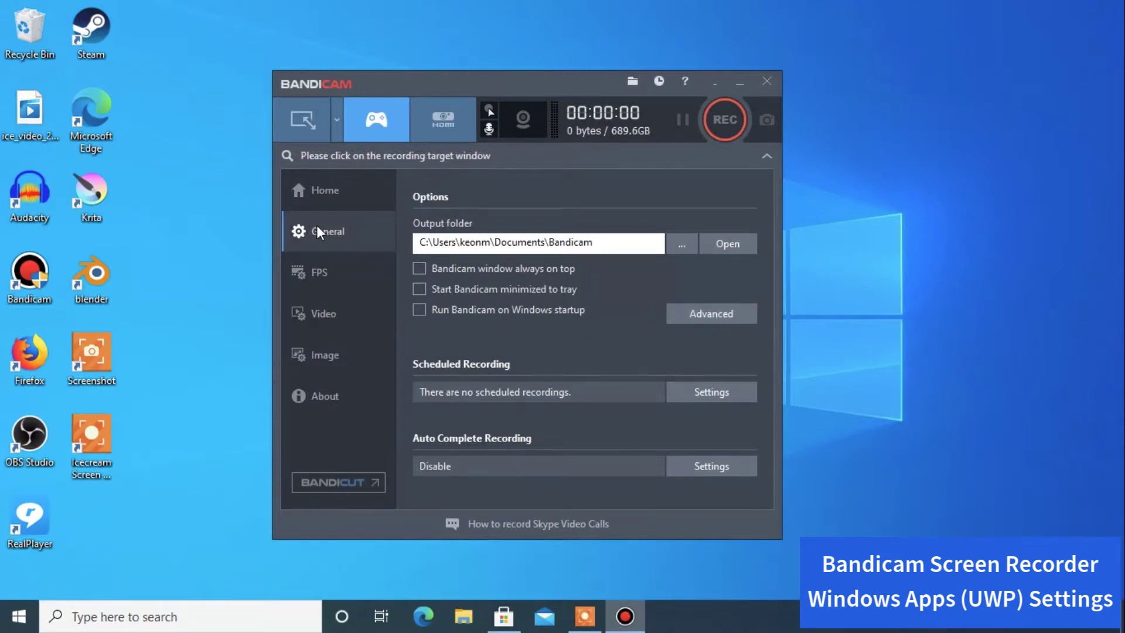
Verify Windows Apps (UWP) is checked on the Advanced Hooking tab and confirm with OK
click(706, 317)
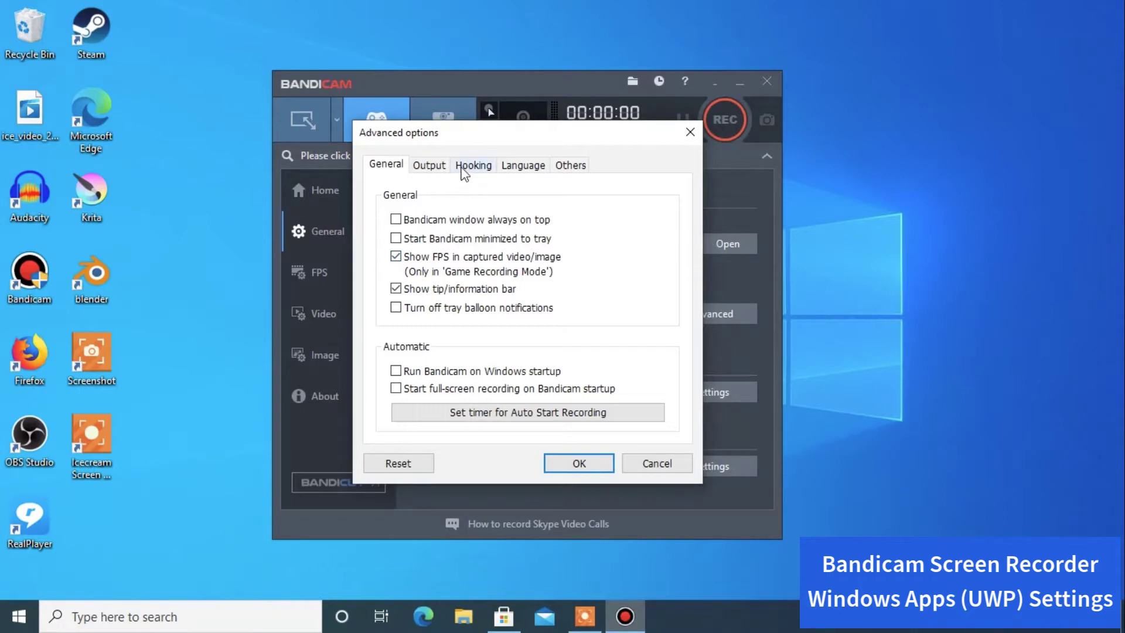
click(472, 166)
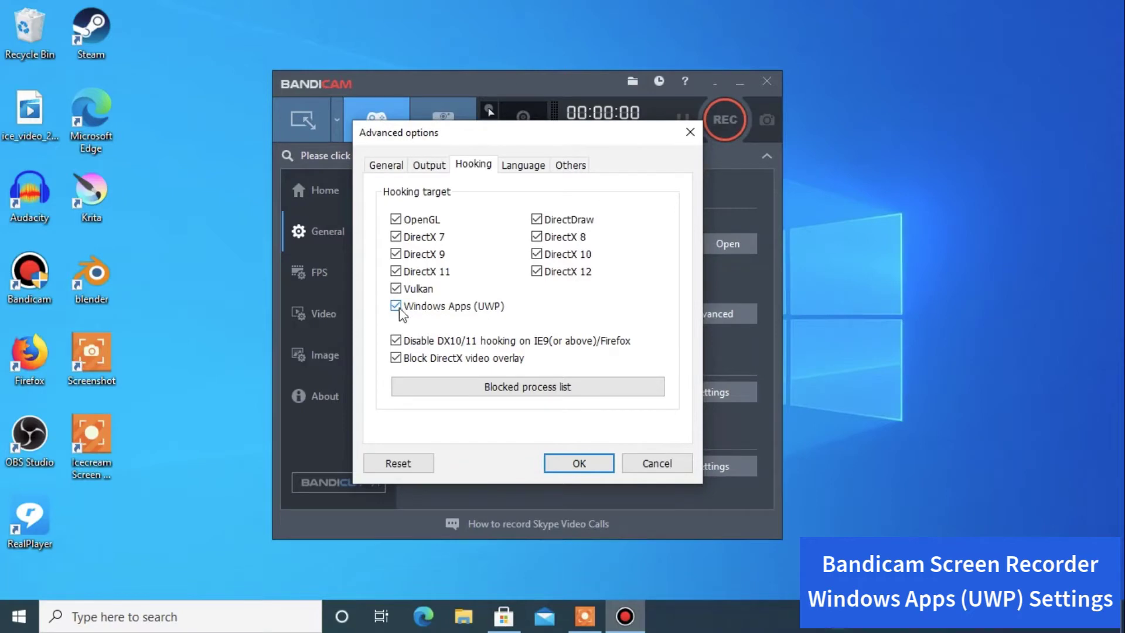
click(579, 463)
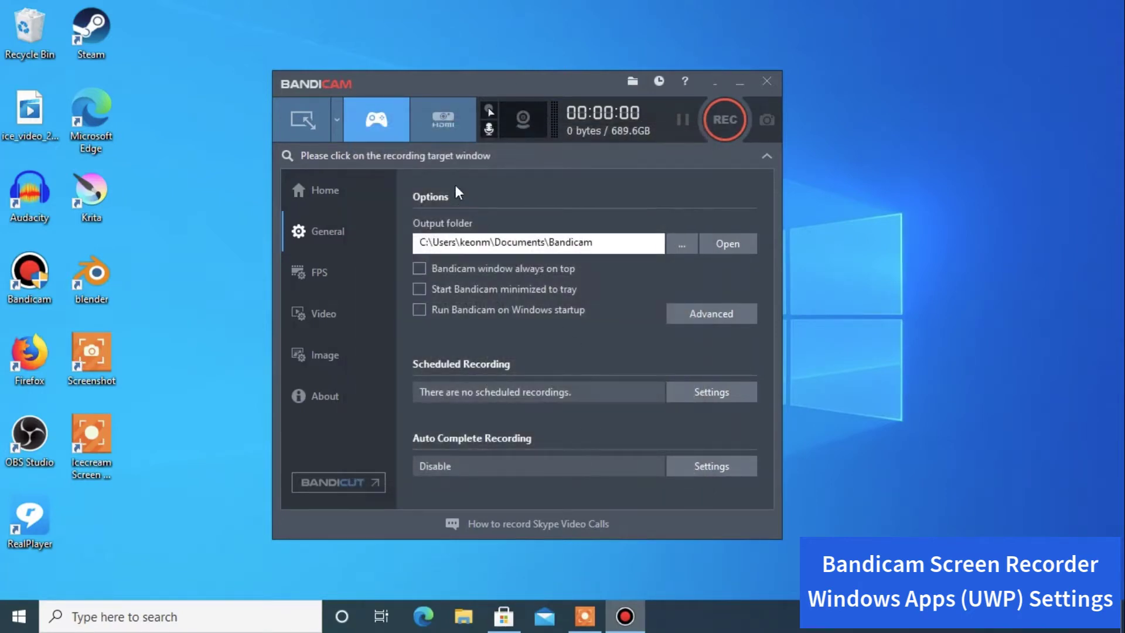
Launch Super Lucky's Tale from the Store library and take it out of full screen
drag(469, 78, 350, 83)
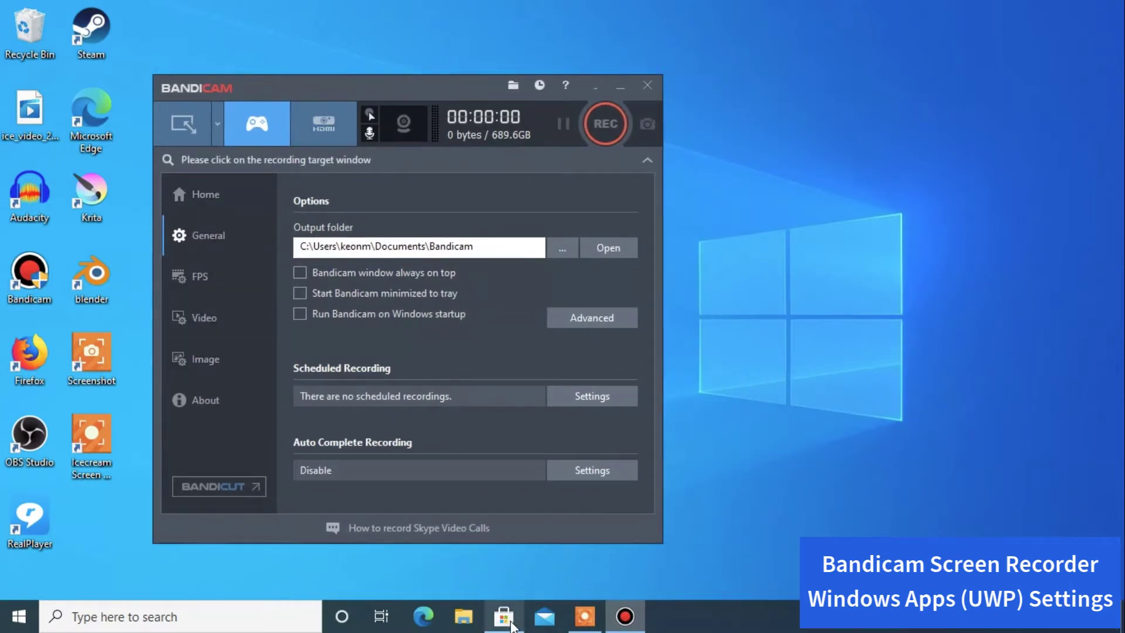
click(504, 616)
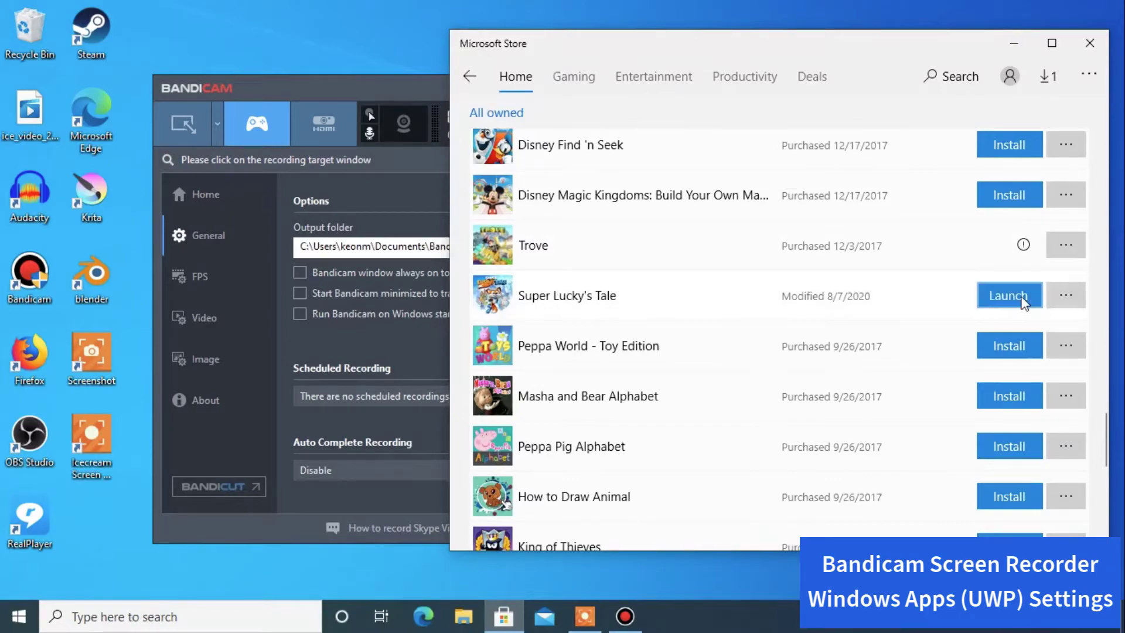
click(1023, 302)
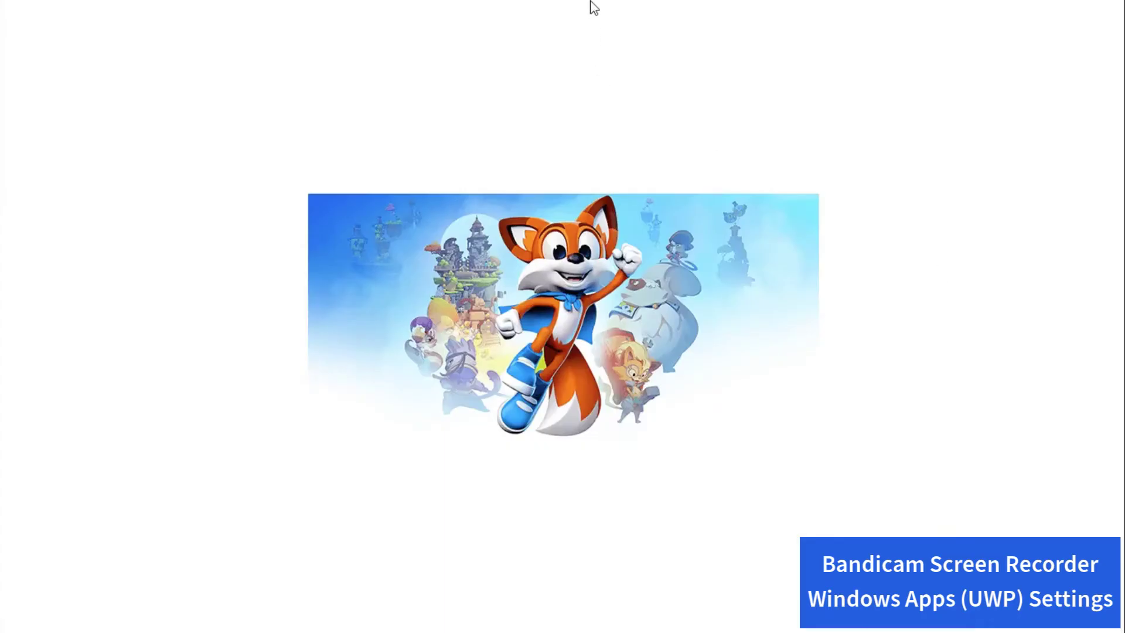
mouse_move(836, 10)
click(1067, 13)
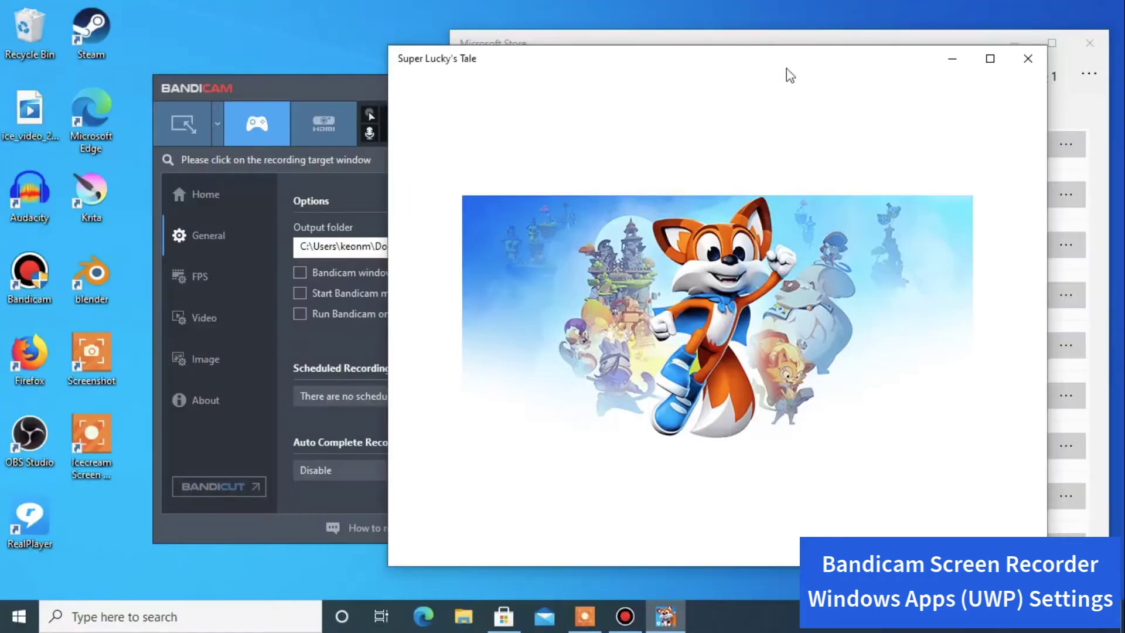
drag(529, 58, 590, 42)
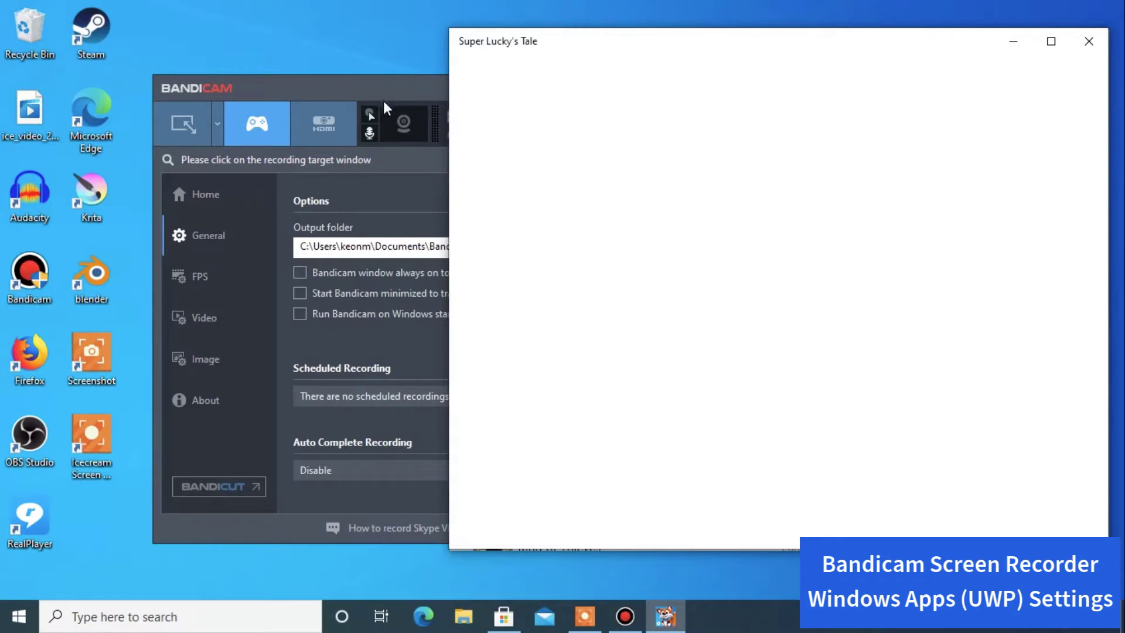
Switch Bandicam to Game Recording Mode and target the Super Lucky's Tale window
click(272, 123)
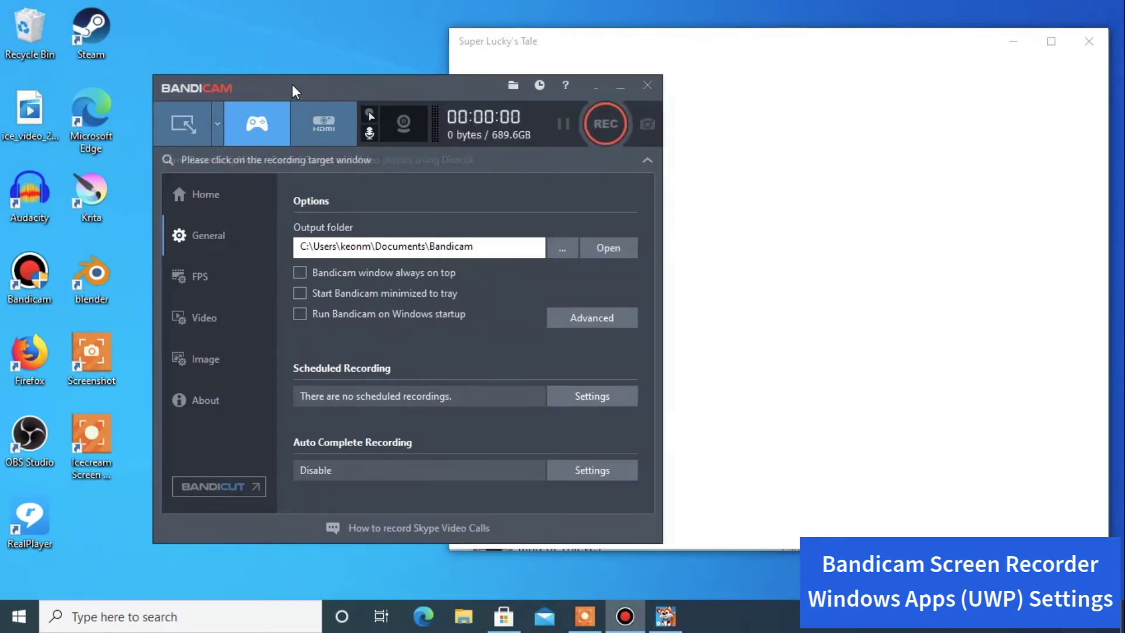
drag(292, 91, 236, 87)
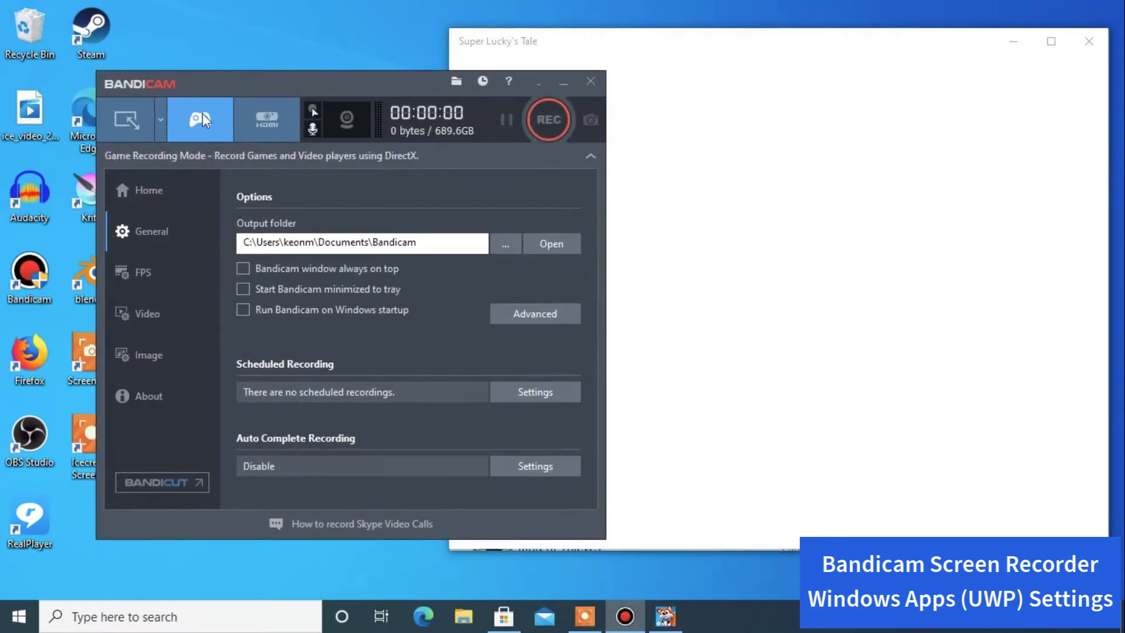
click(212, 125)
click(701, 36)
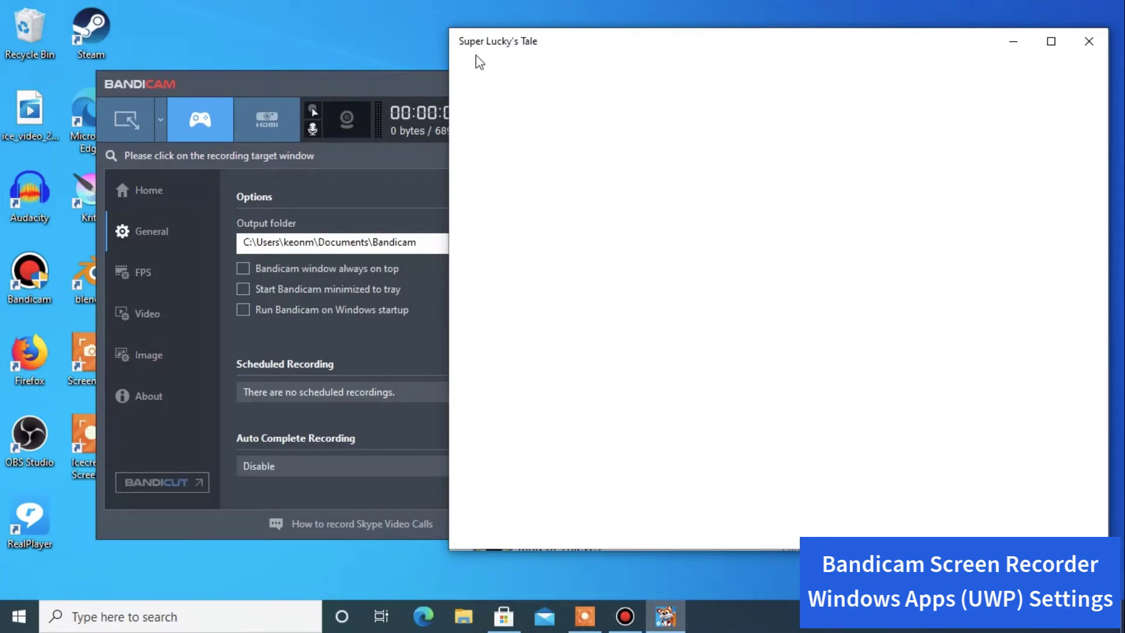
Window the loading game beside Bandicam, keeping Bandicam fully visible on the left
click(370, 82)
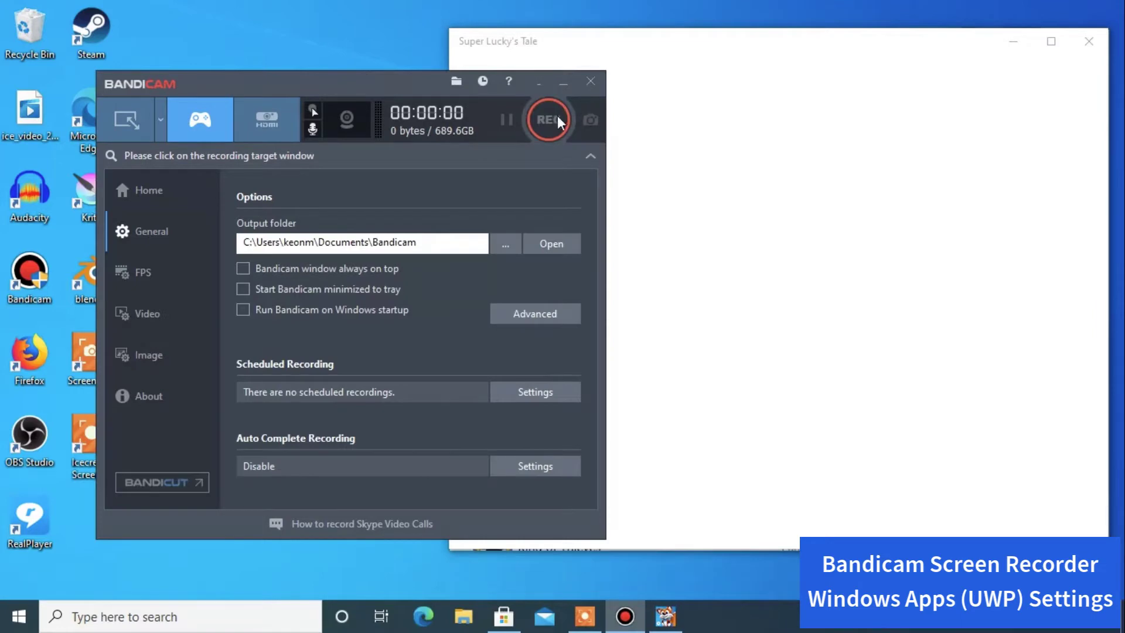
click(609, 44)
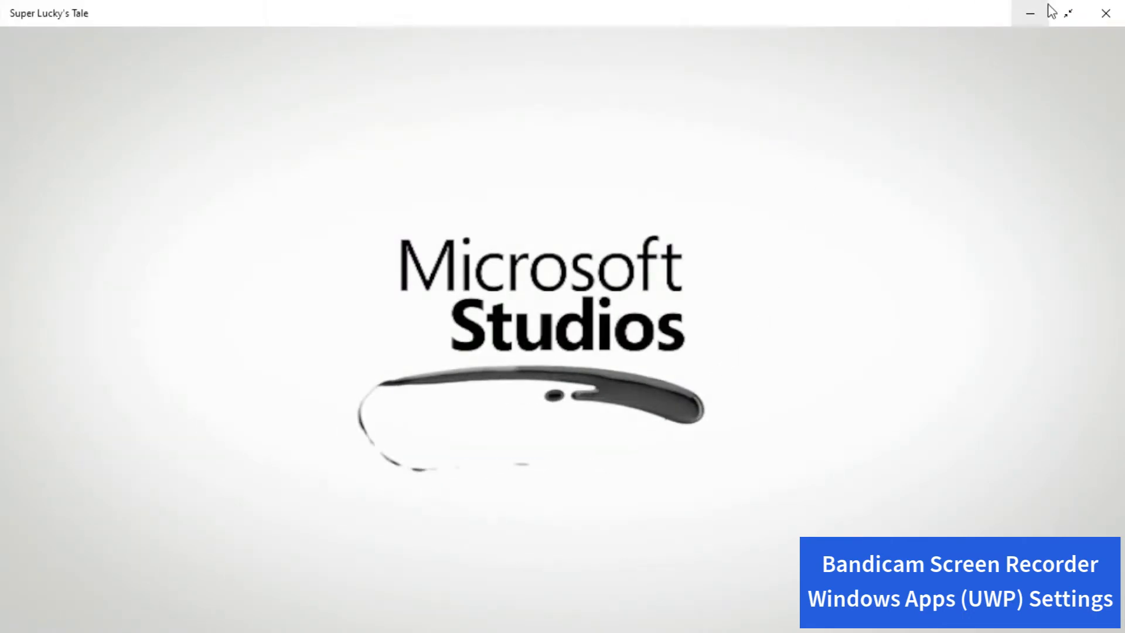
click(1072, 13)
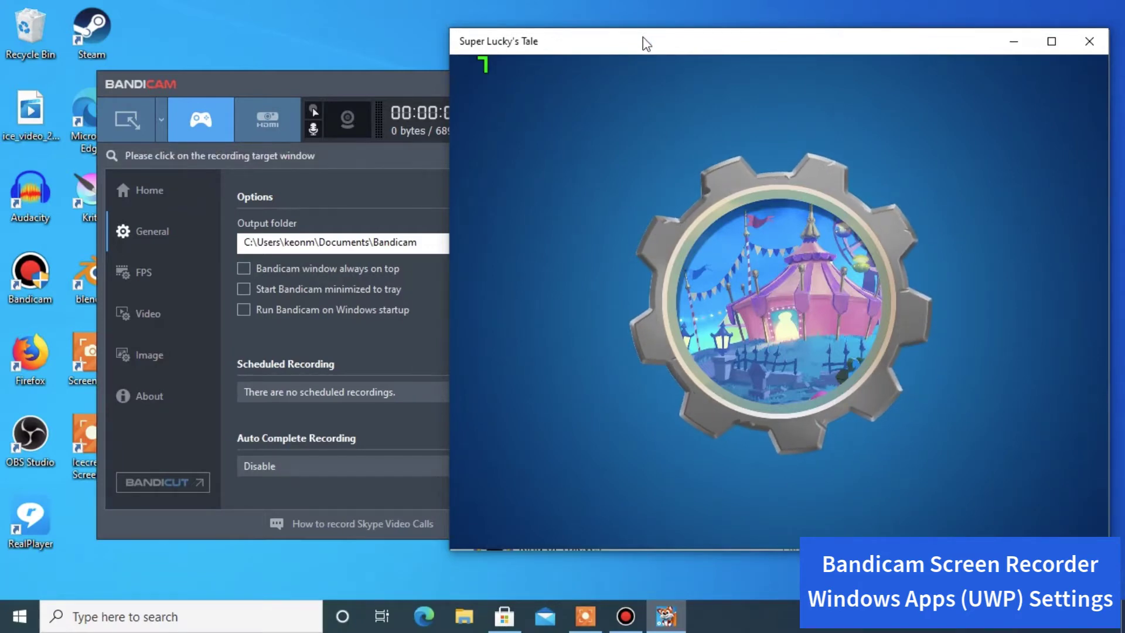
drag(647, 44, 708, 90)
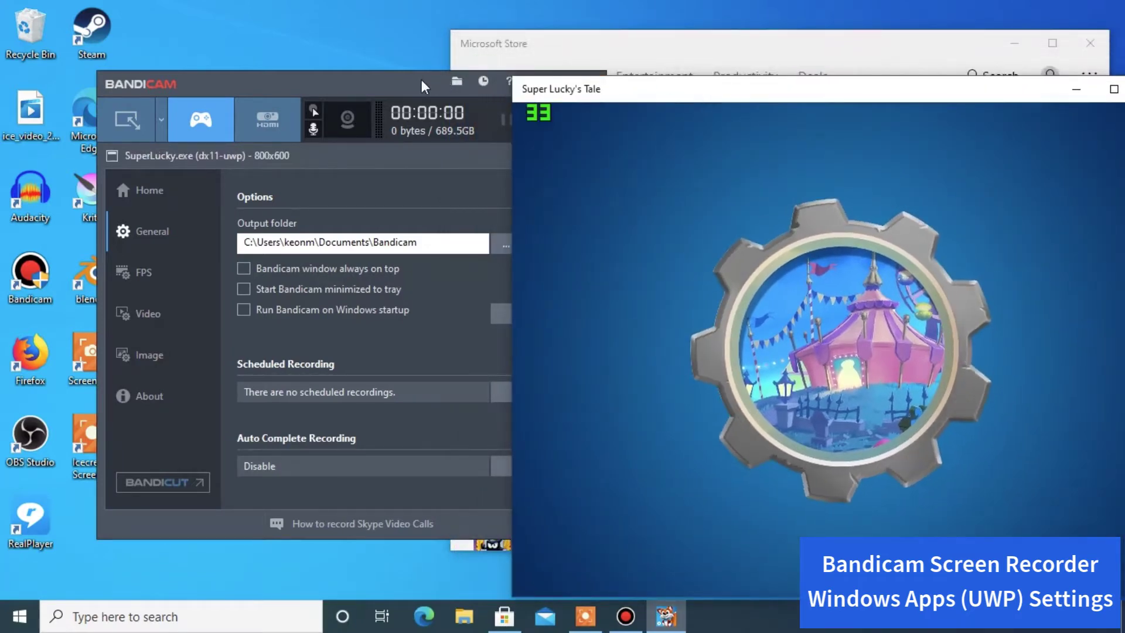
drag(422, 81, 307, 89)
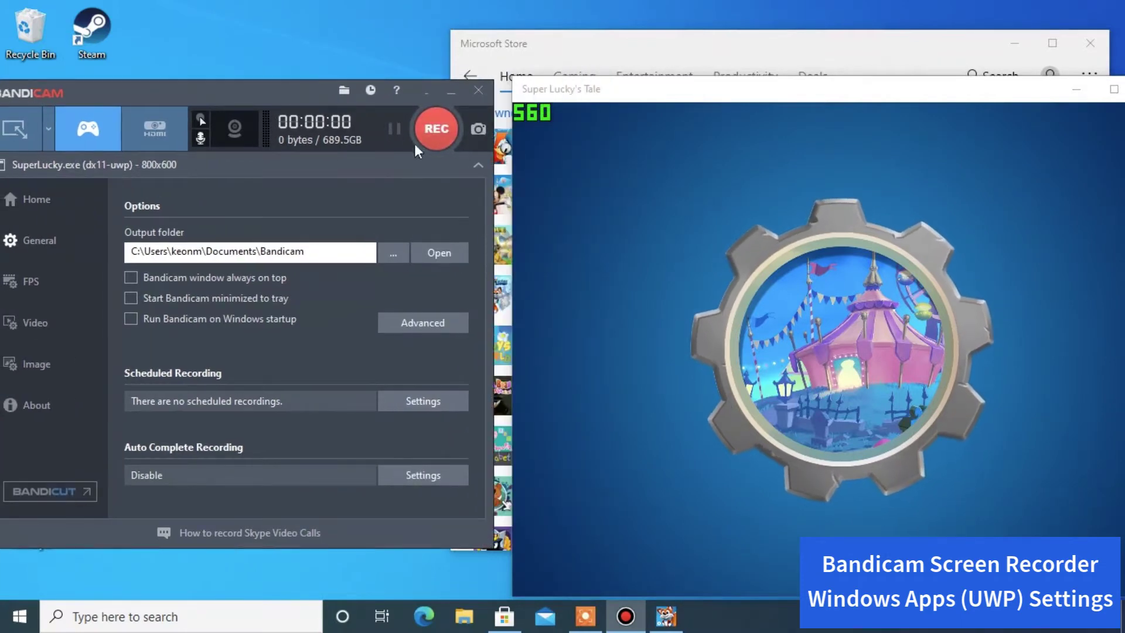
Start recording Super Lucky's Tale and rearrange the windows with Bandicam in front
click(449, 127)
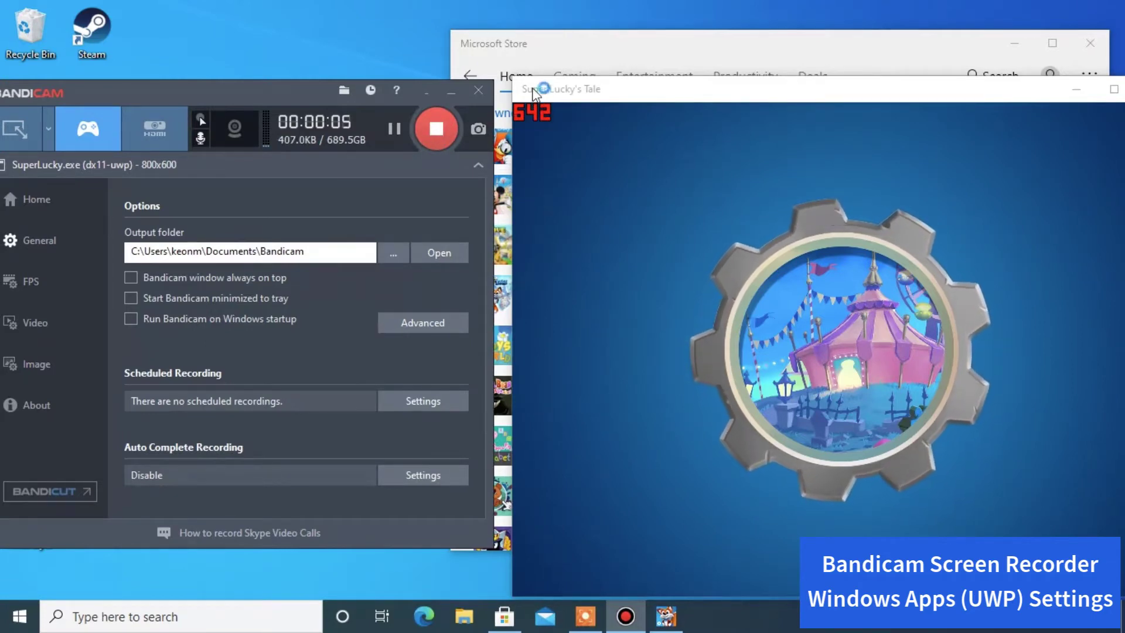
drag(539, 91, 525, 80)
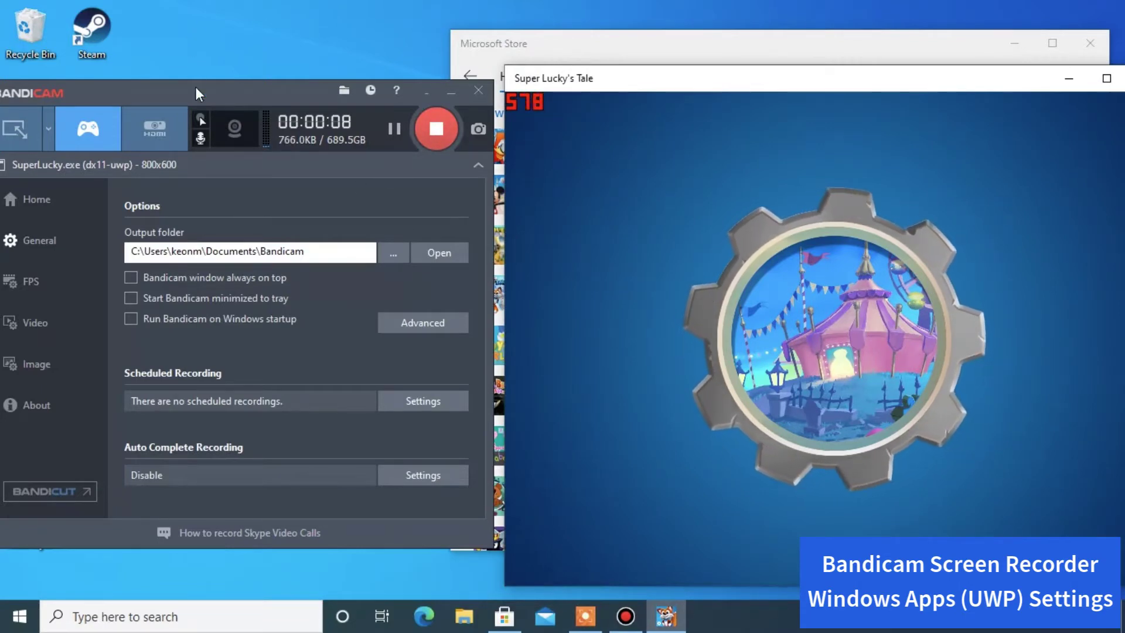
drag(196, 95, 239, 75)
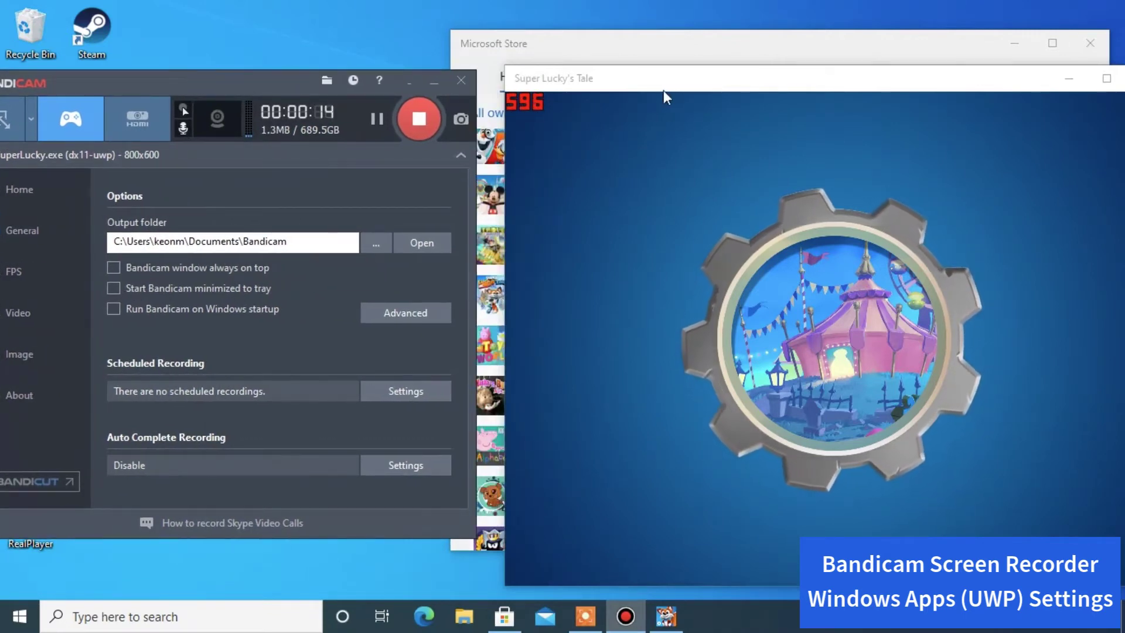
drag(660, 85, 637, 70)
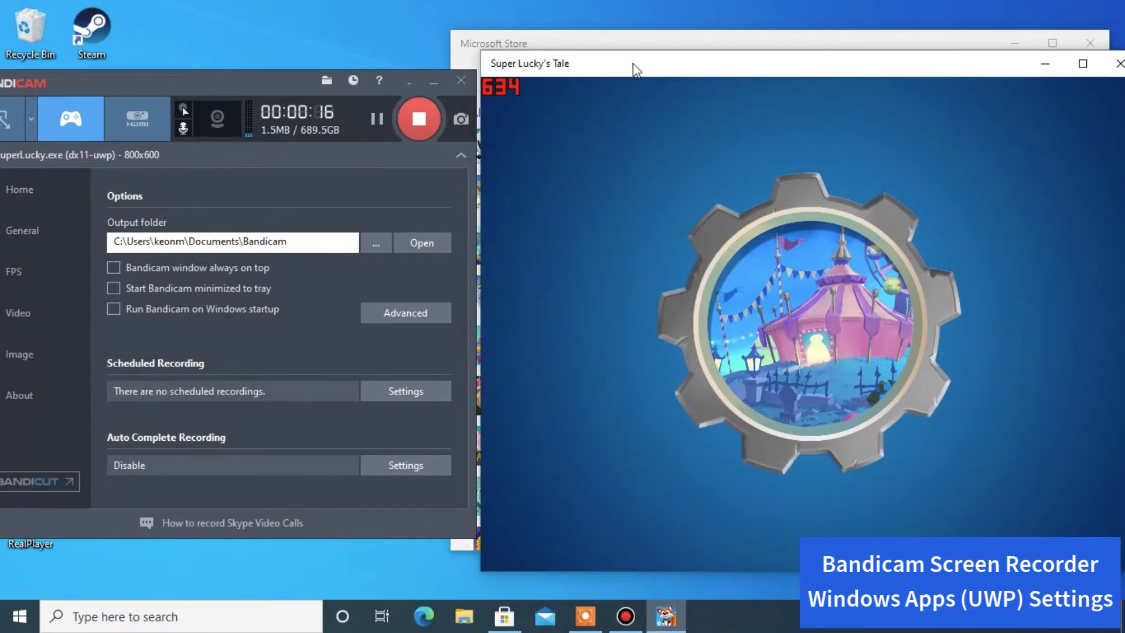
drag(269, 78, 344, 68)
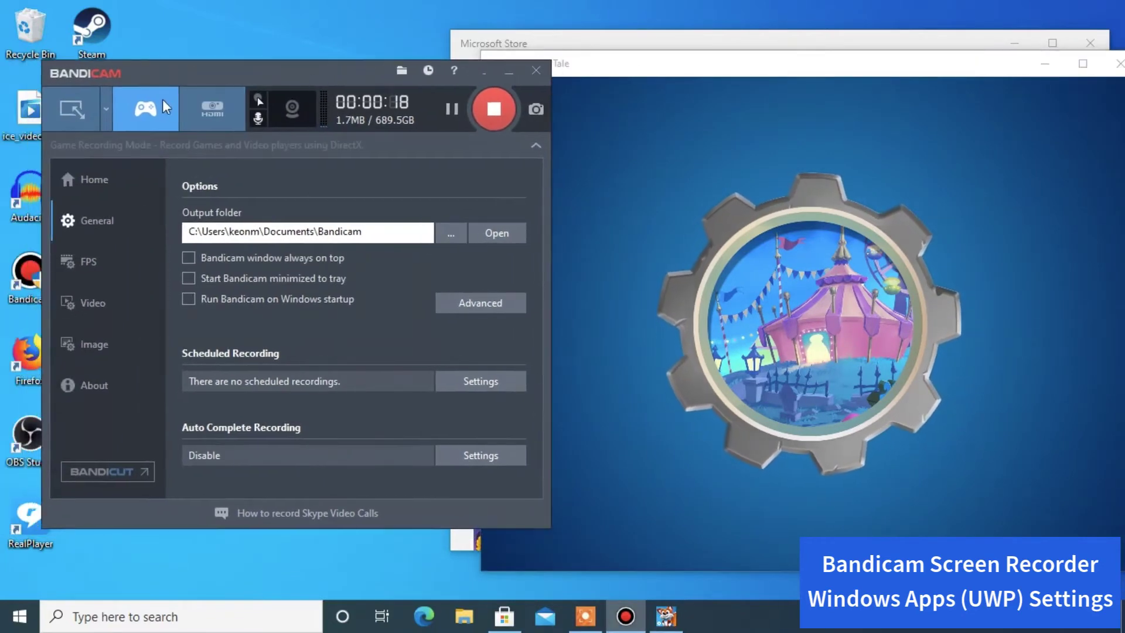
click(621, 70)
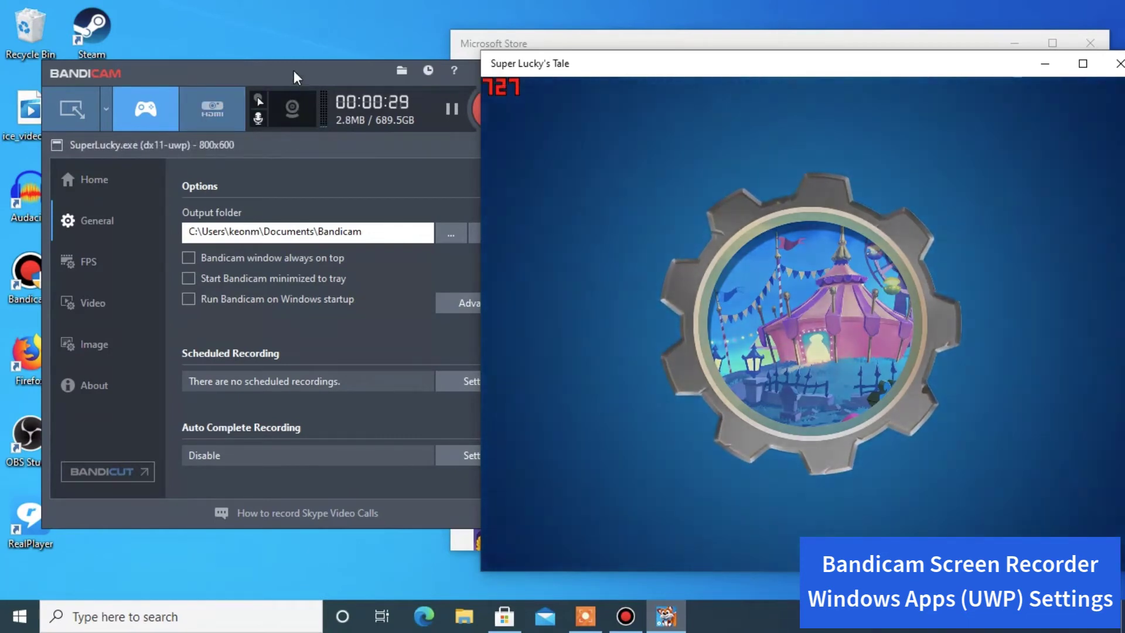
drag(294, 69, 298, 65)
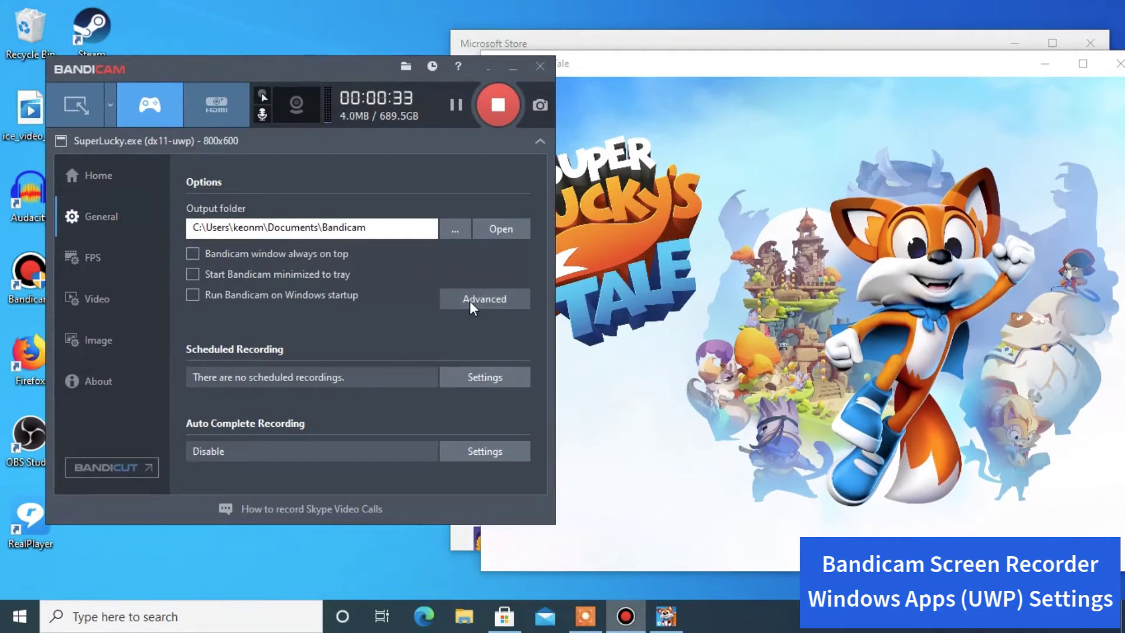
Review the Hooking and General tabs of Advanced options during recording, then close the dialog
click(472, 307)
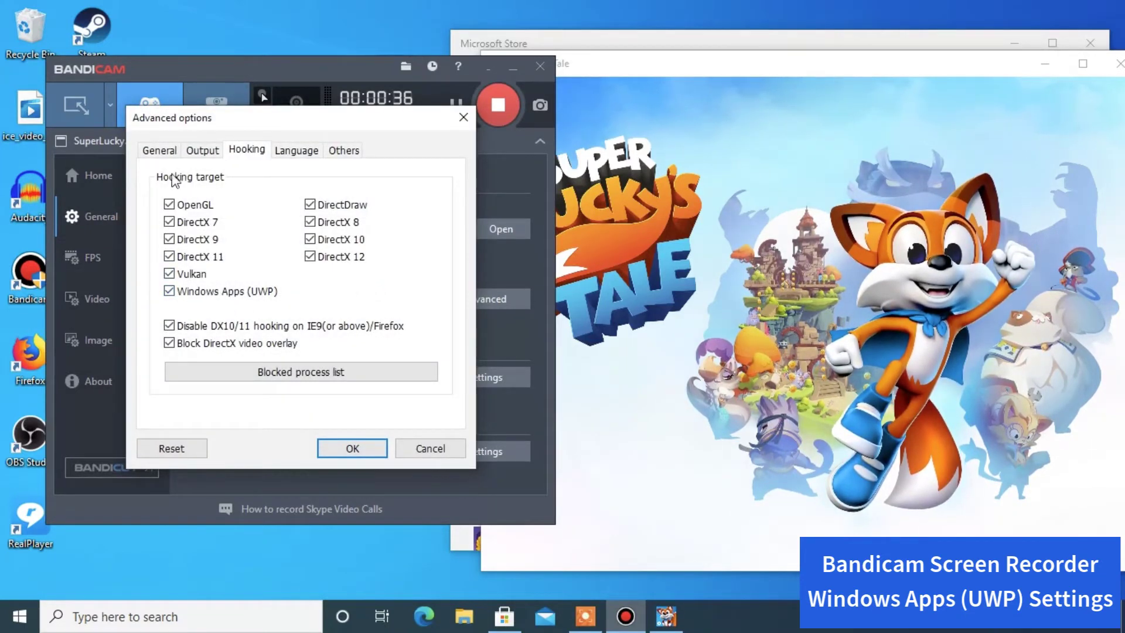
click(163, 151)
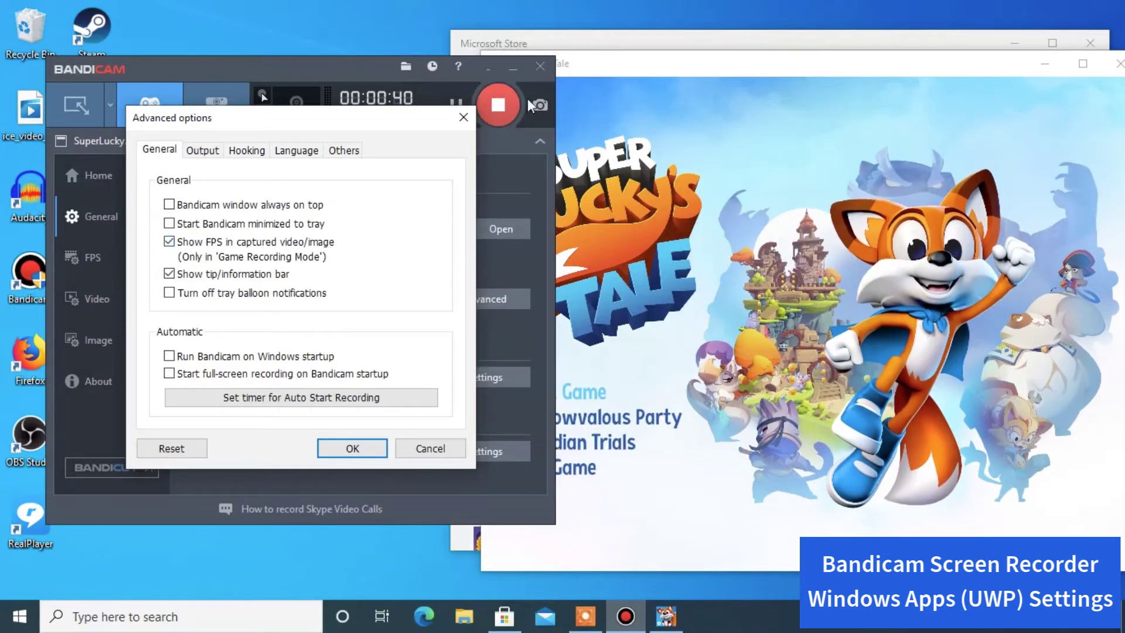
click(594, 63)
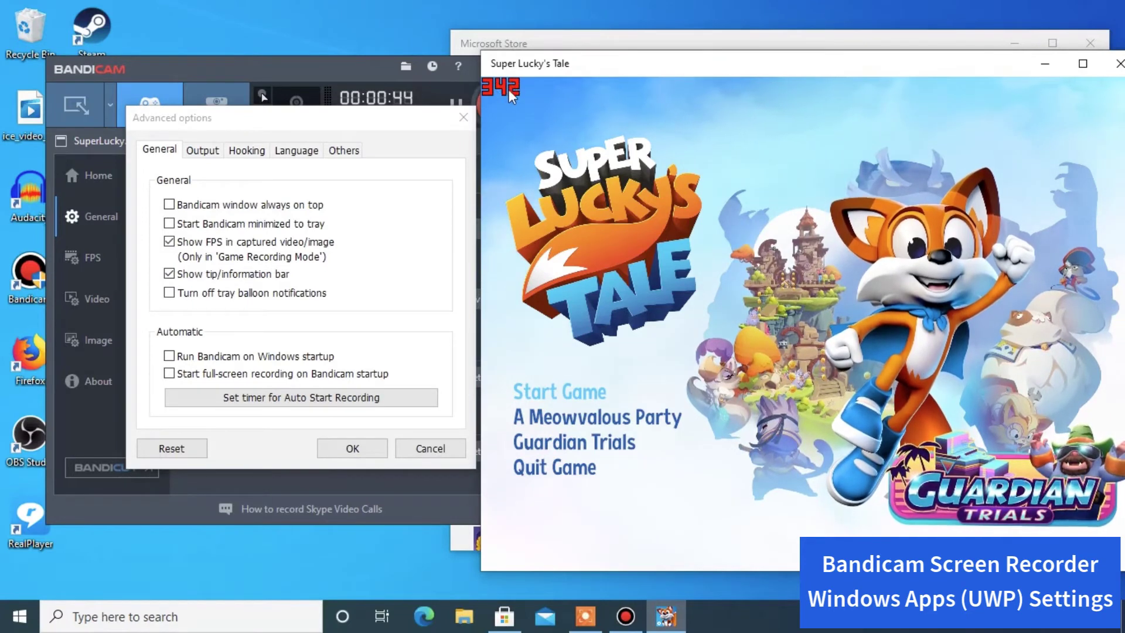
drag(584, 69, 623, 60)
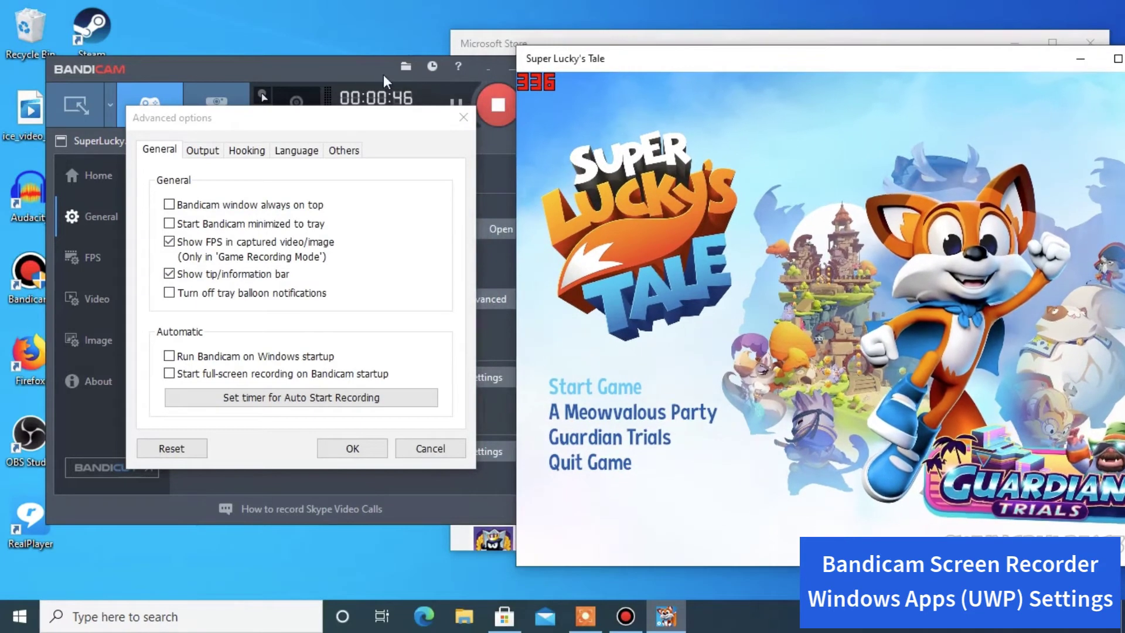
click(363, 70)
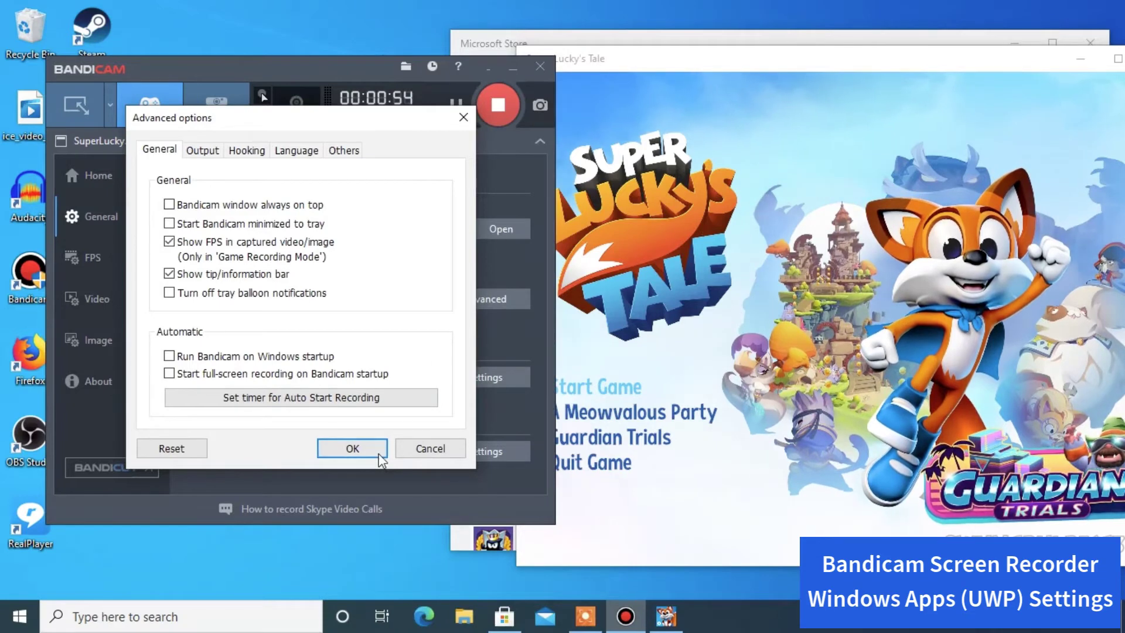
click(464, 117)
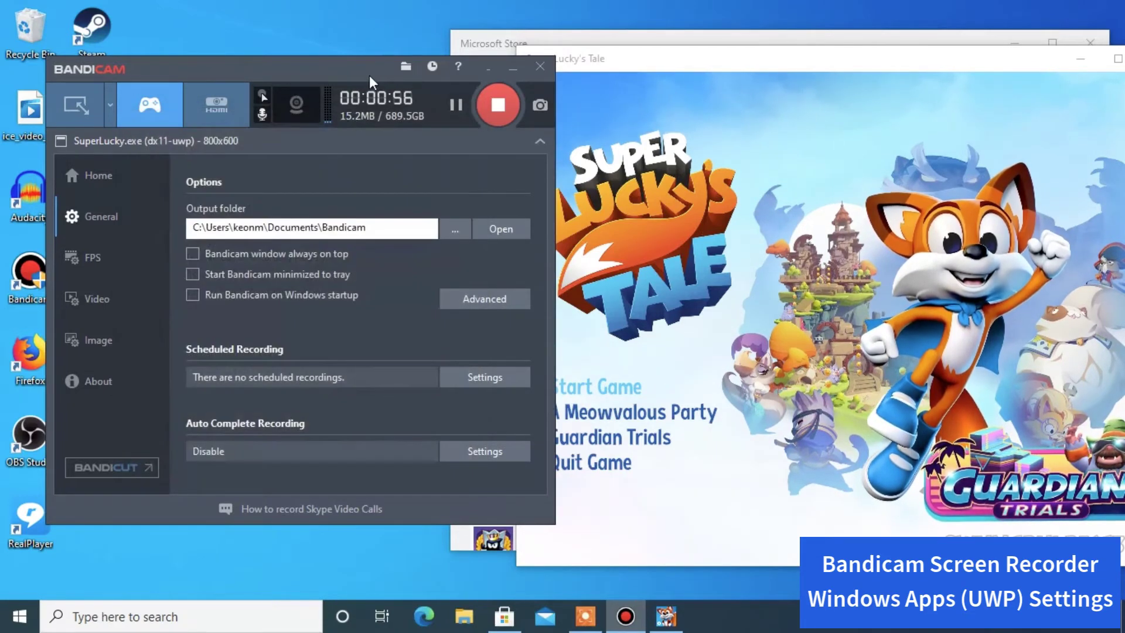
Move Bandicam and the Super Lucky's Tale window to the left
drag(369, 75, 281, 66)
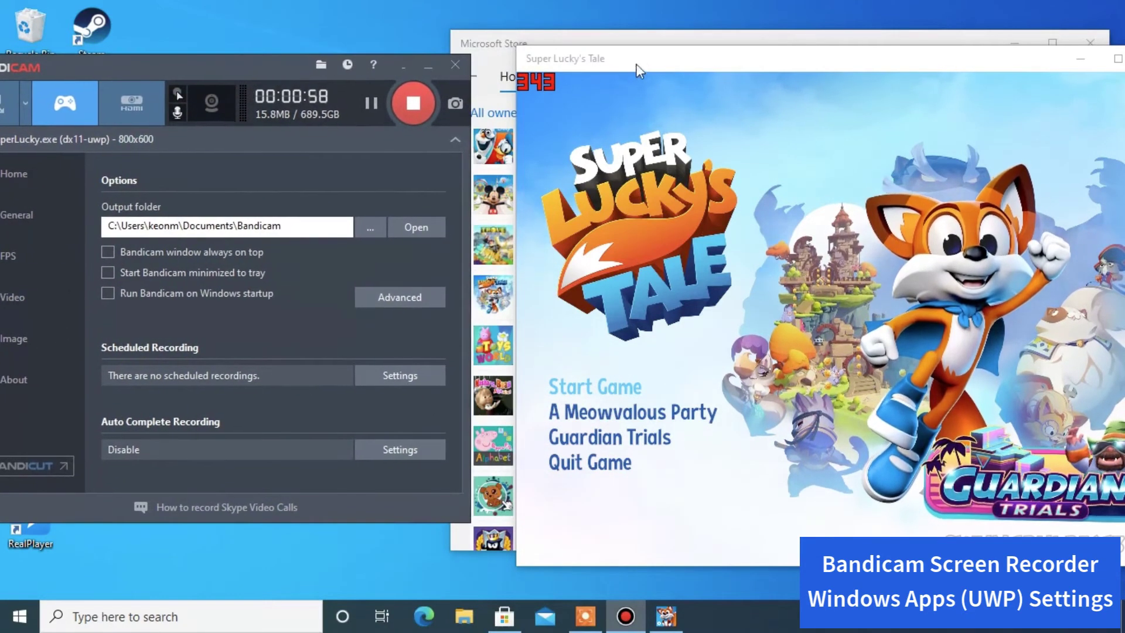
drag(528, 59, 501, 58)
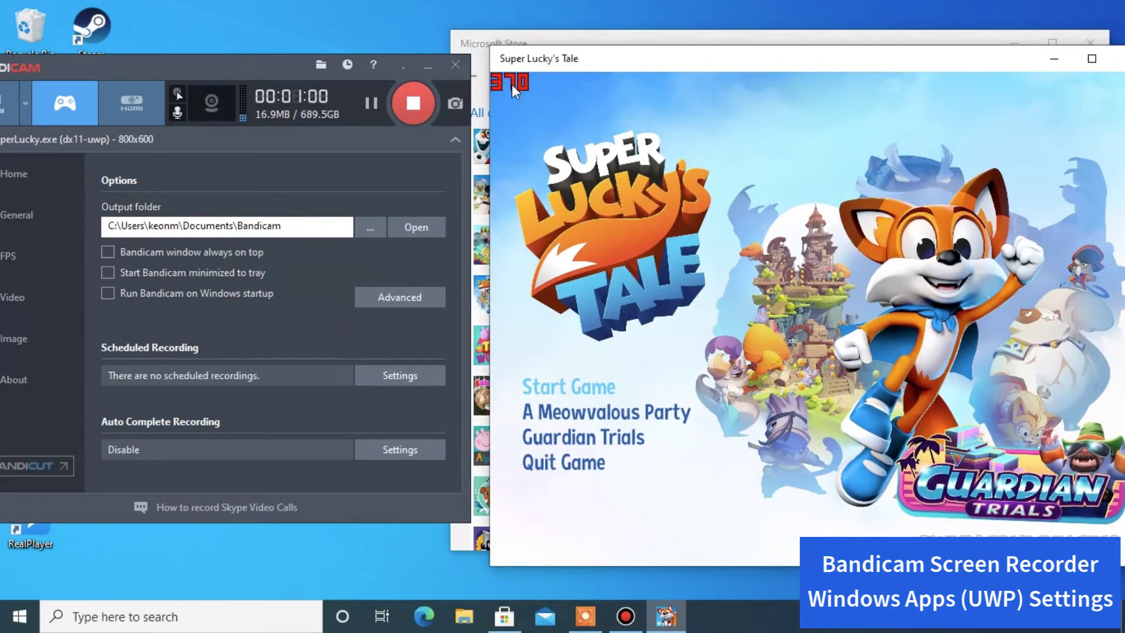
drag(625, 62, 588, 59)
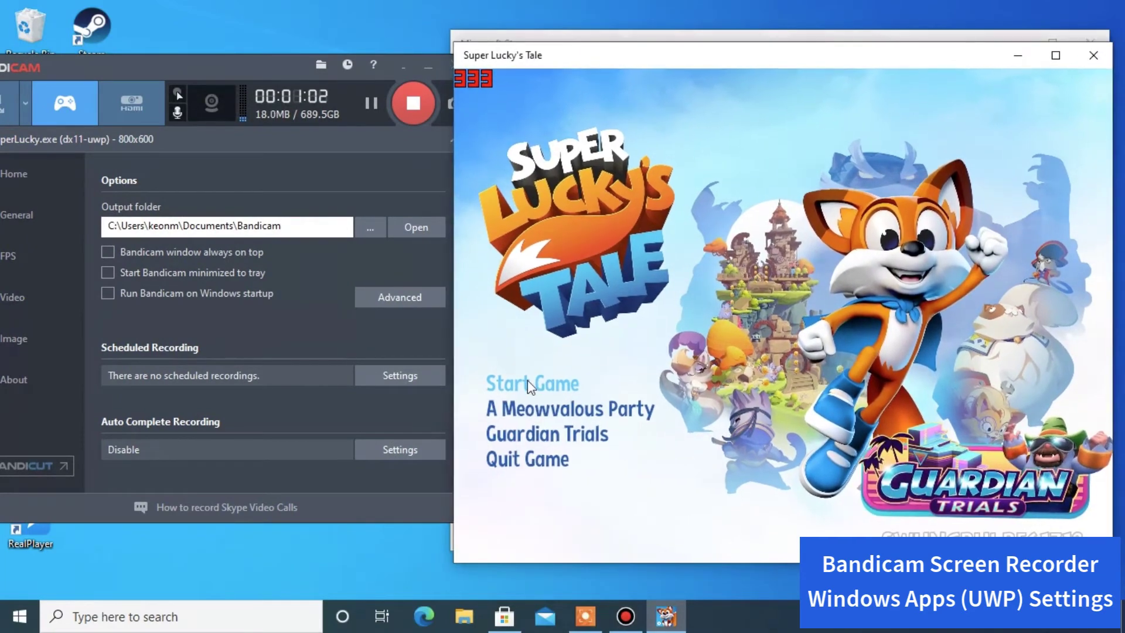